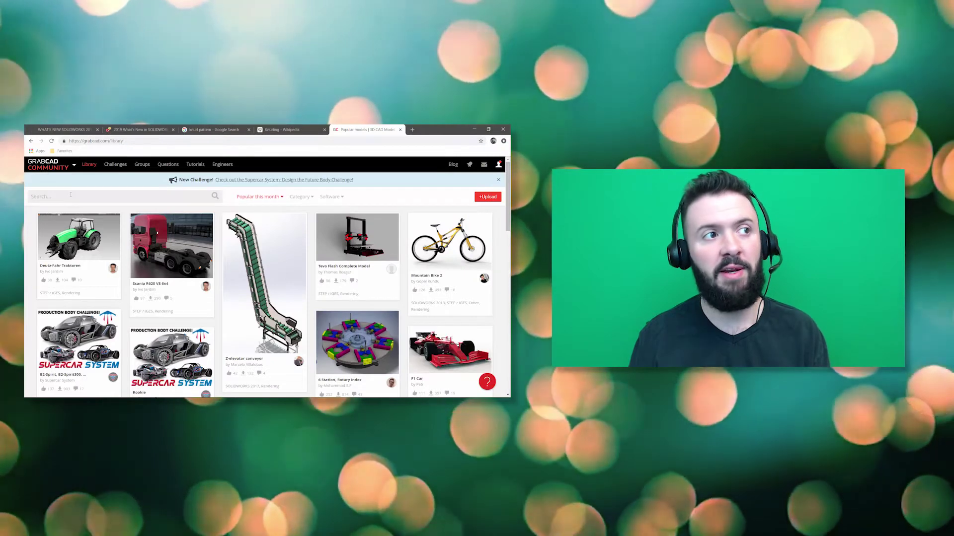
- Search the GrabCAD library for "dart" and browse the matching models
text(dart)
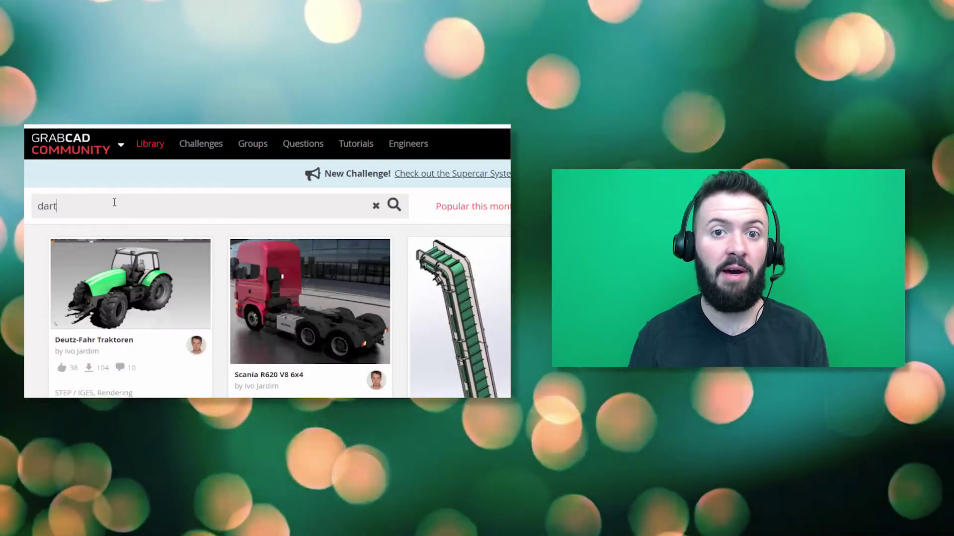
key(Return)
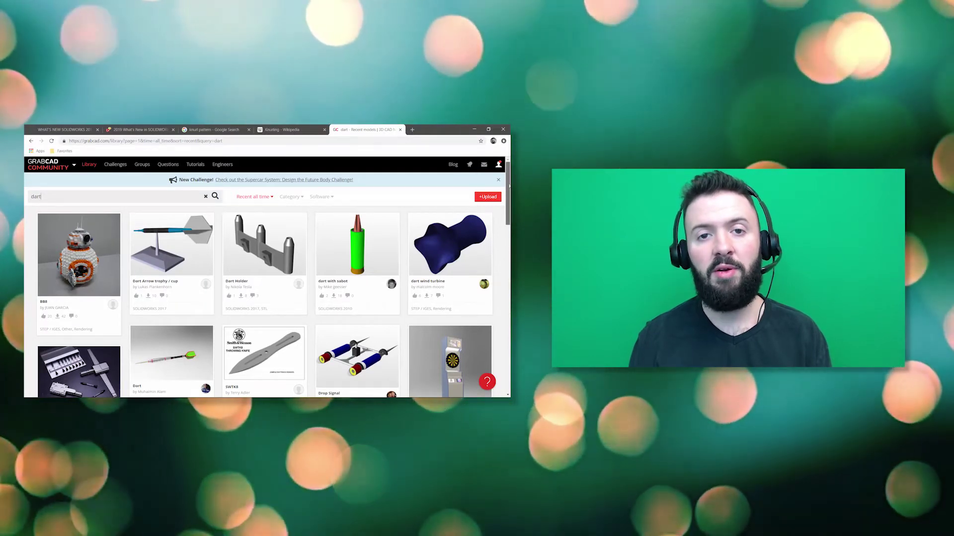
scroll(509, 185, down, 3)
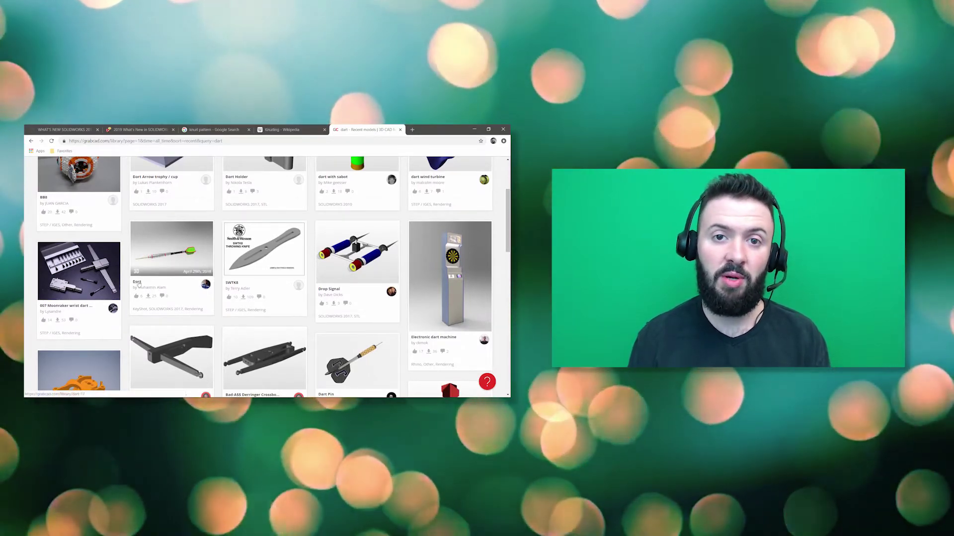
- Open the "Dart" model with the green flight and download its files
click(137, 282)
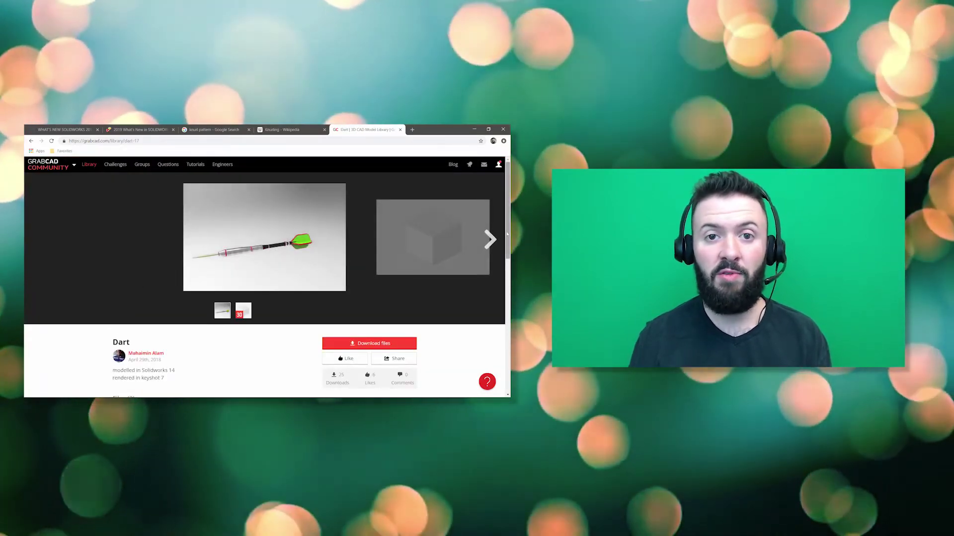
drag(507, 234, 507, 267)
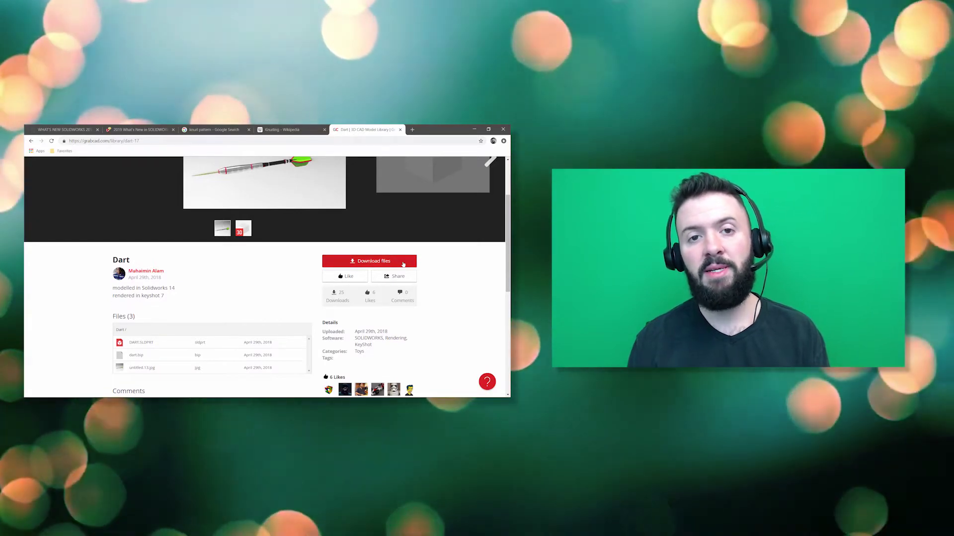
click(403, 264)
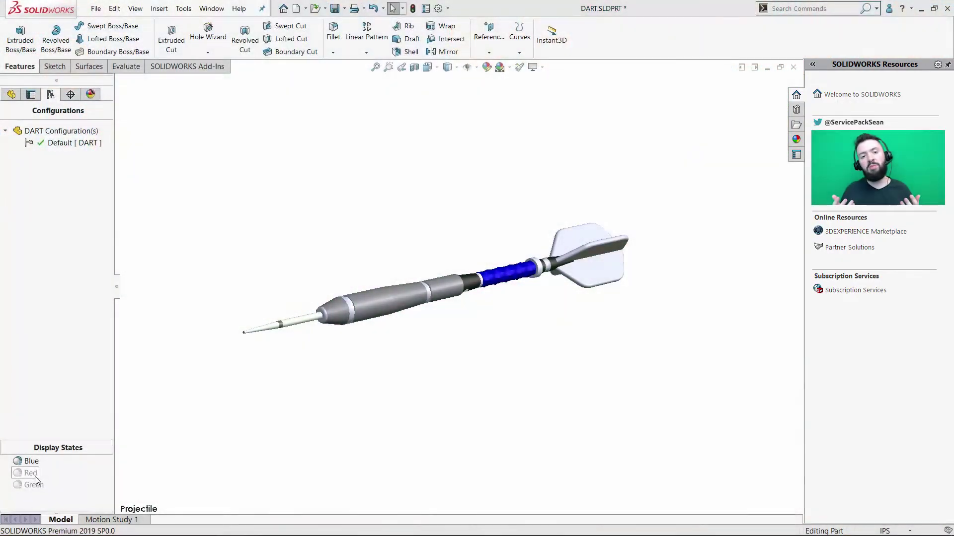
- Cycle the dart in SOLIDWORKS through its Red, Green and Blue display states, finishing with Green active
double_click(35, 478)
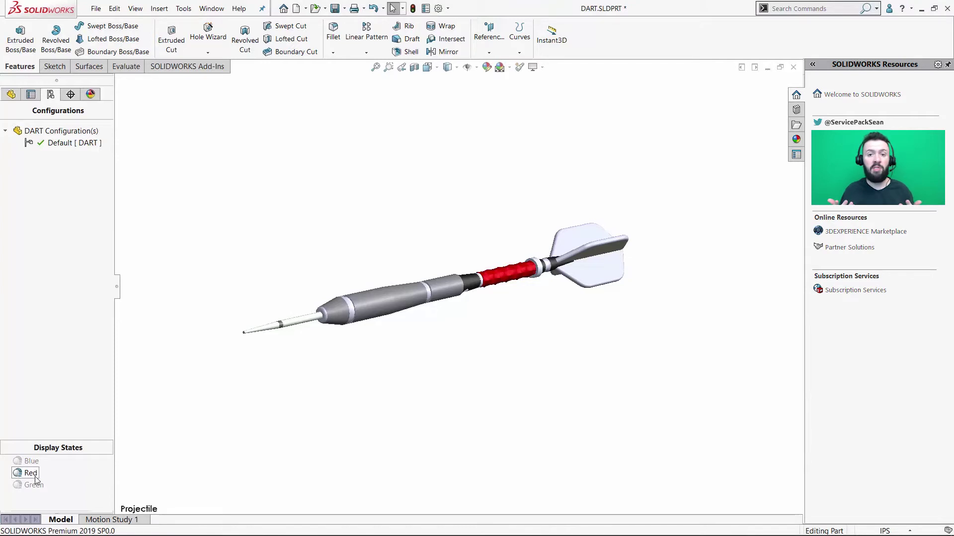
double_click(33, 487)
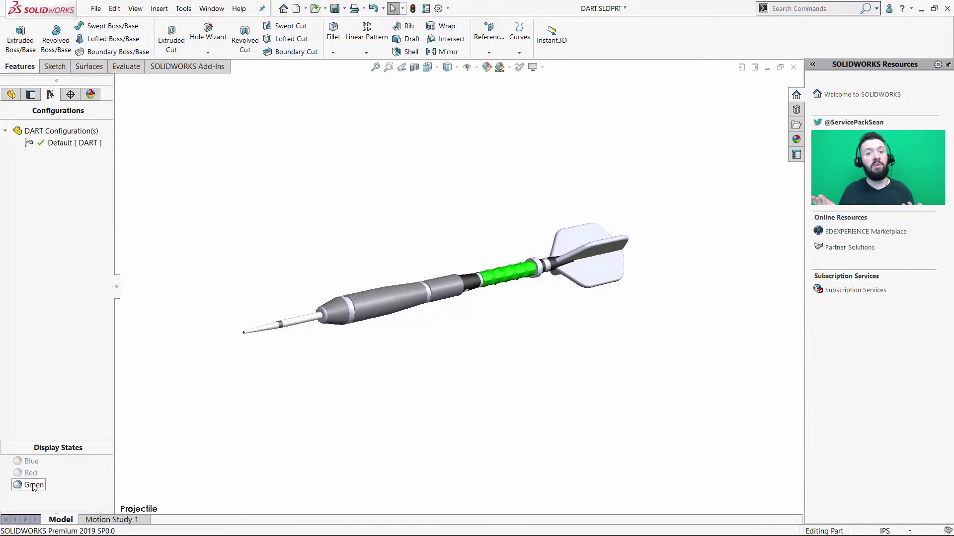
double_click(31, 461)
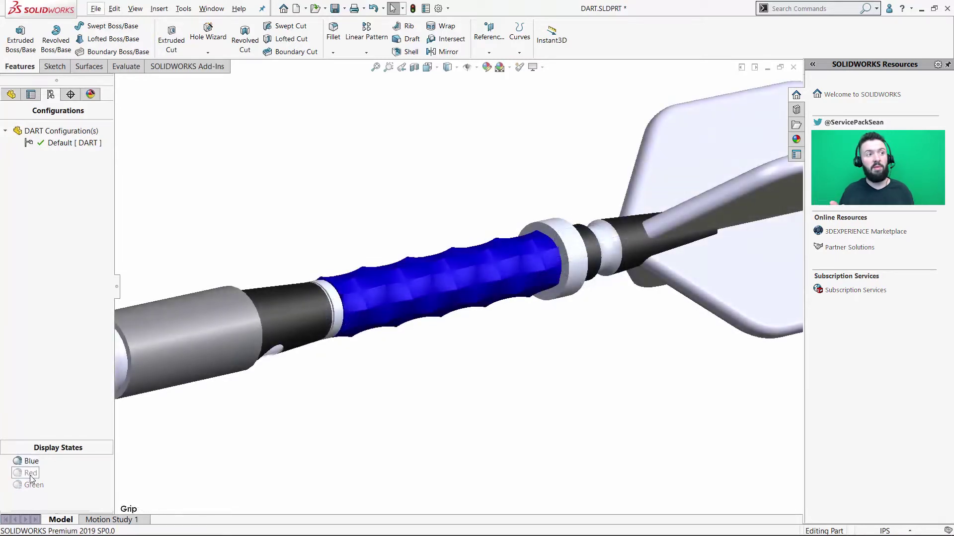
double_click(30, 475)
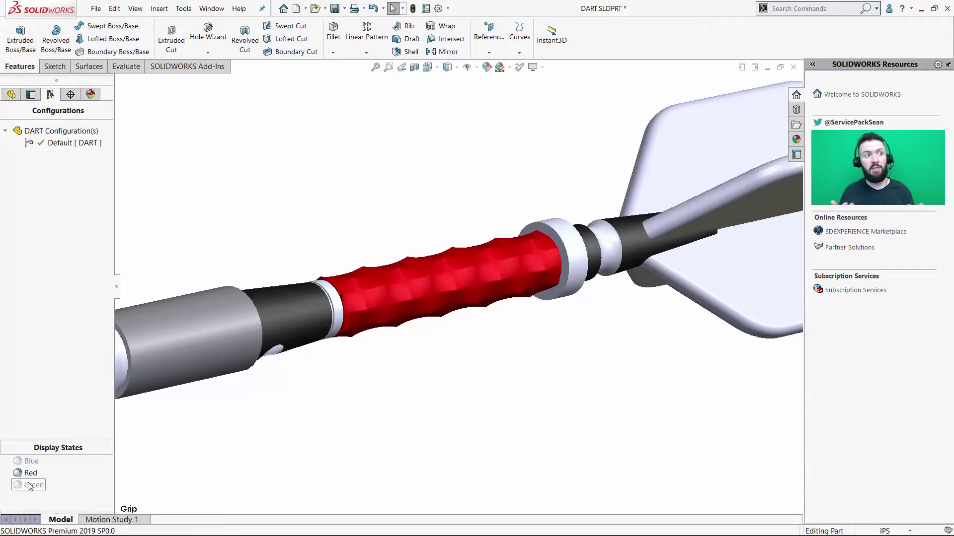
double_click(29, 486)
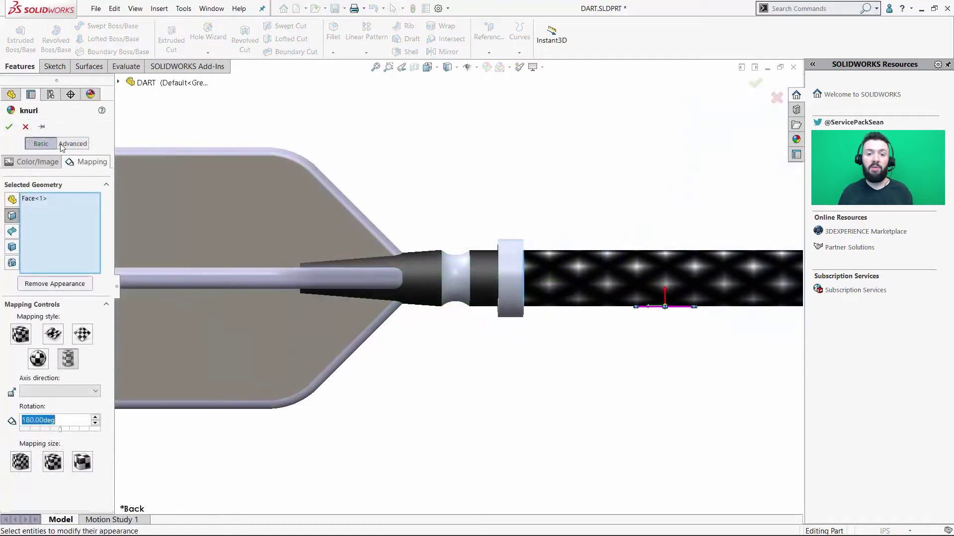
- Show the advanced size and orientation mapping settings of the grip face's knurl appearance
click(71, 144)
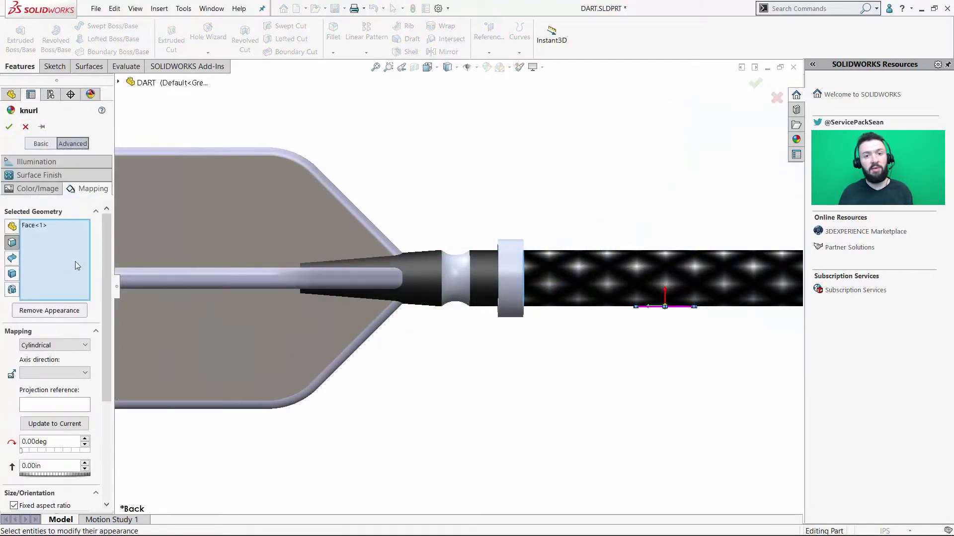
drag(109, 325, 111, 430)
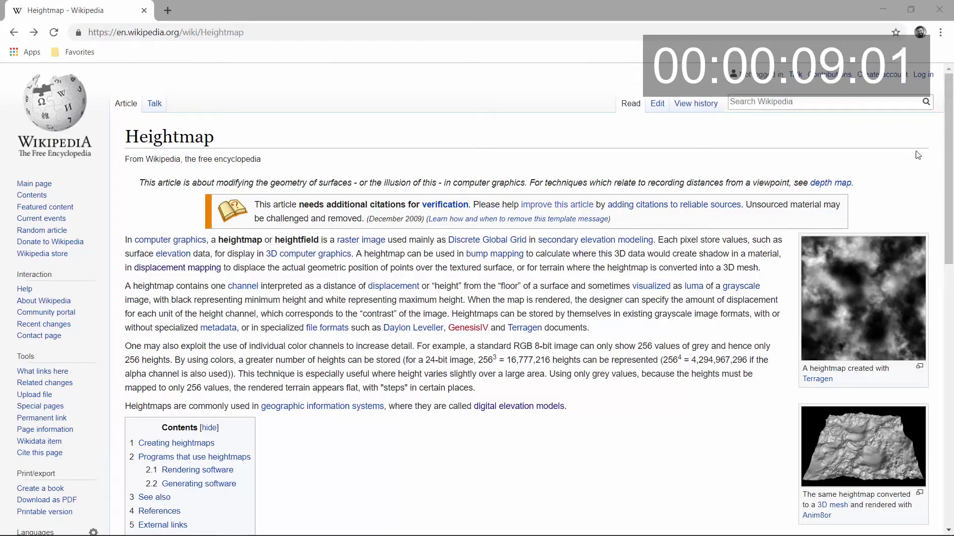
- In Wikipedia's Heightmap article, view the full-size Terragen heightmap image and the 3D mesh rendered from it
mouse_move(947, 130)
mouse_down()
mouse_move(951, 329)
mouse_move(952, 121)
mouse_move(950, 130)
mouse_up()
click(874, 287)
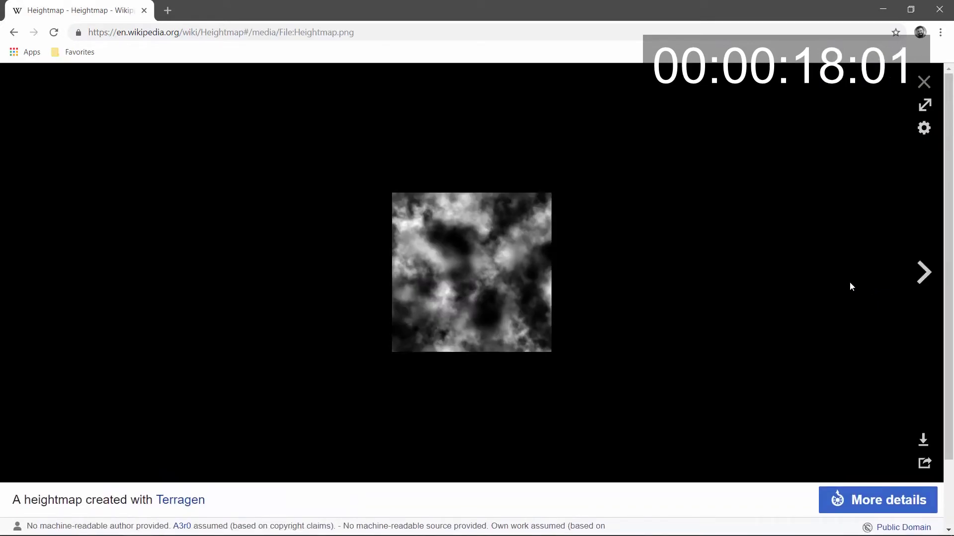
click(13, 33)
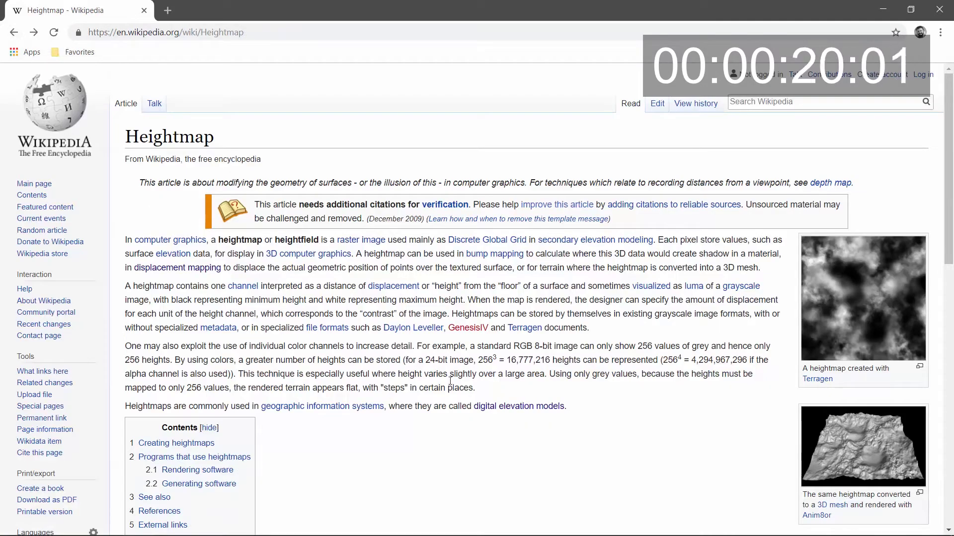
click(816, 454)
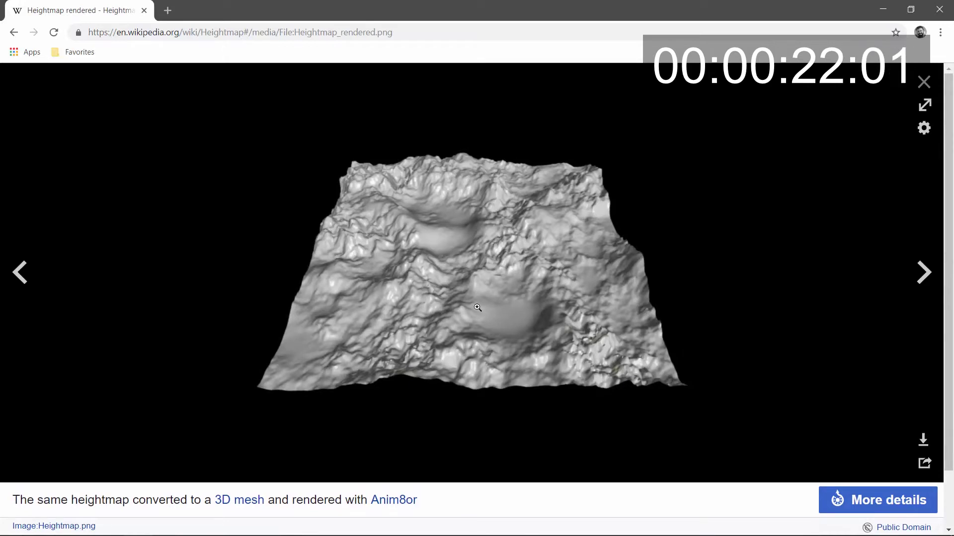
click(14, 33)
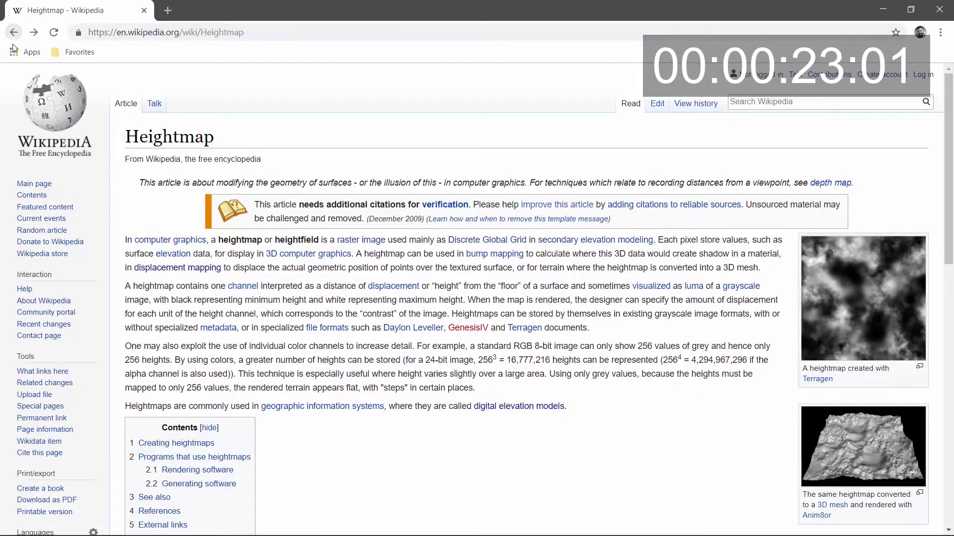
- Open the linked Displacement mapping article and view its example image of displacement mapping in mesh
click(183, 269)
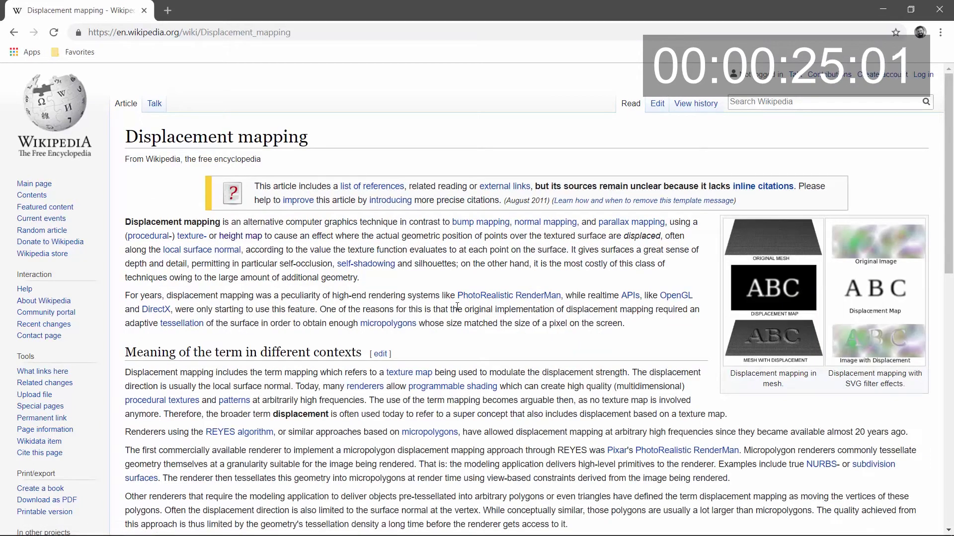
click(747, 290)
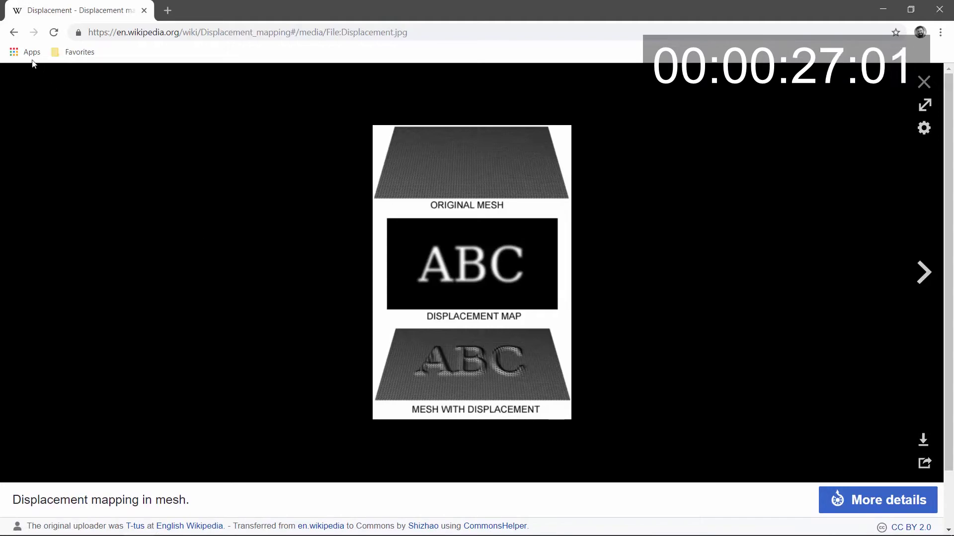
click(13, 32)
click(13, 34)
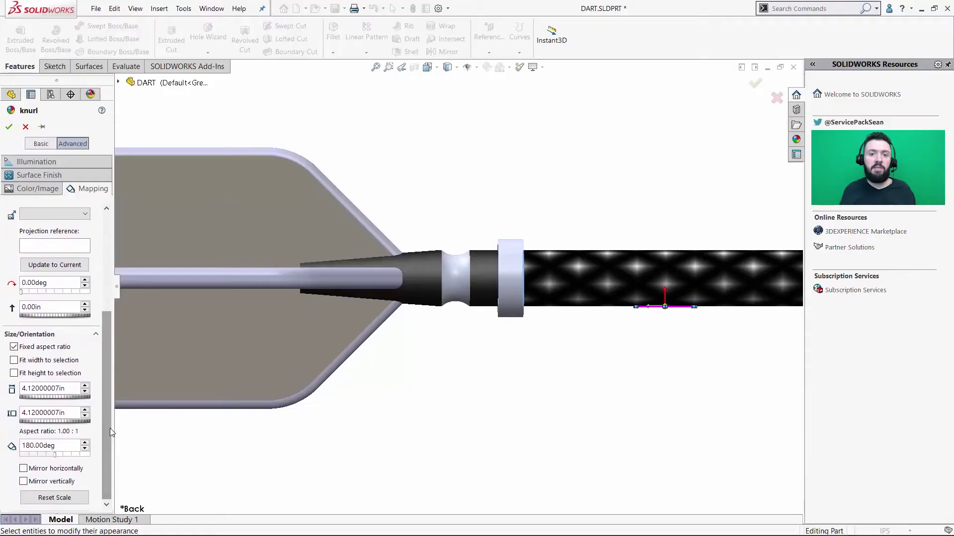
- Back in SOLIDWORKS, try enlarging the knurl texture's mapping size to about 6.92 in with the aspect ratio fixed
click(87, 386)
click(87, 386)
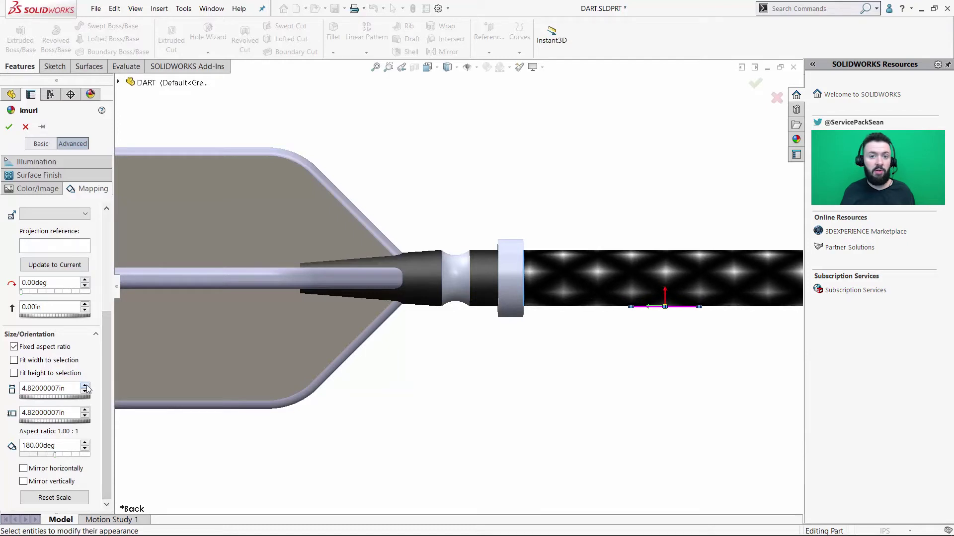
click(87, 387)
click(87, 386)
click(86, 386)
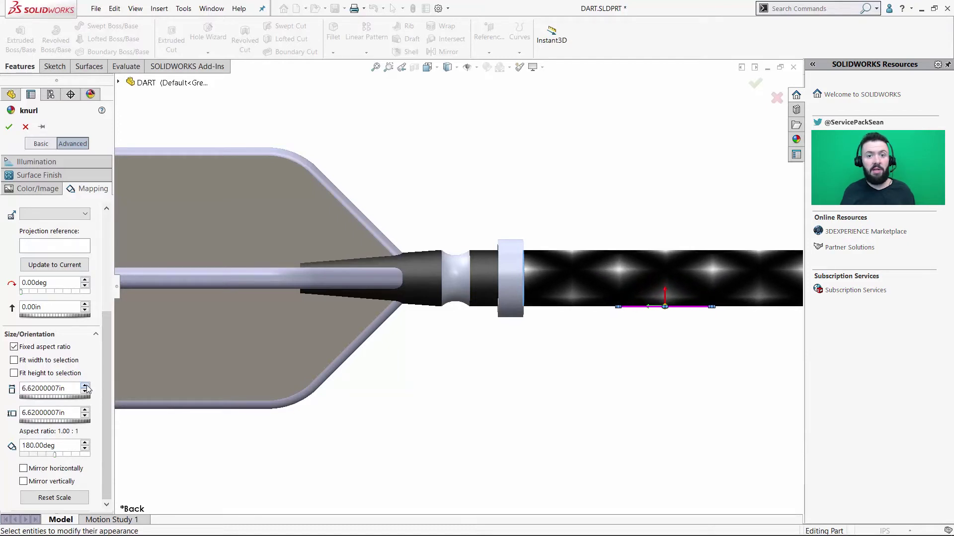
click(86, 386)
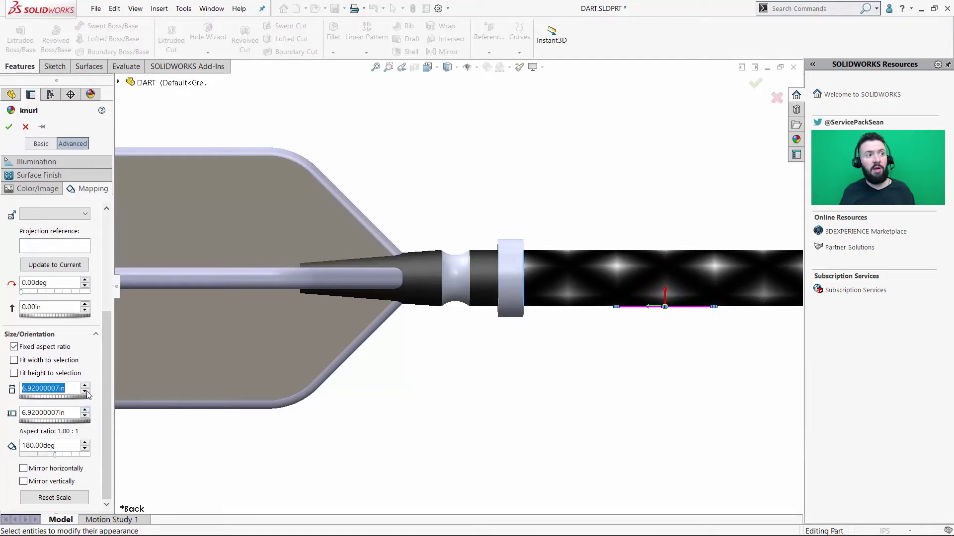
- Reduce the knurl texture's mapping width and height to about 4.42 in and accept the appearance settings
click(87, 391)
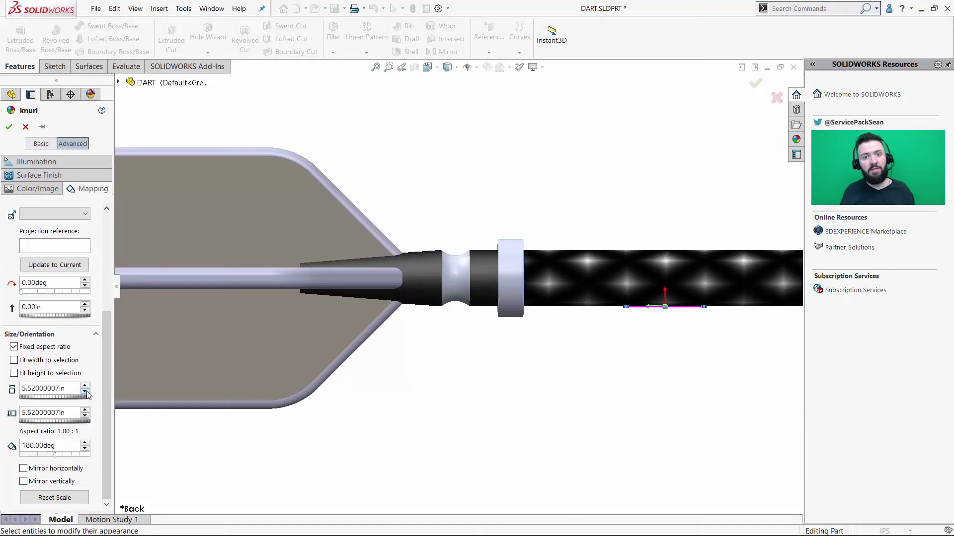
click(87, 391)
click(86, 392)
click(87, 392)
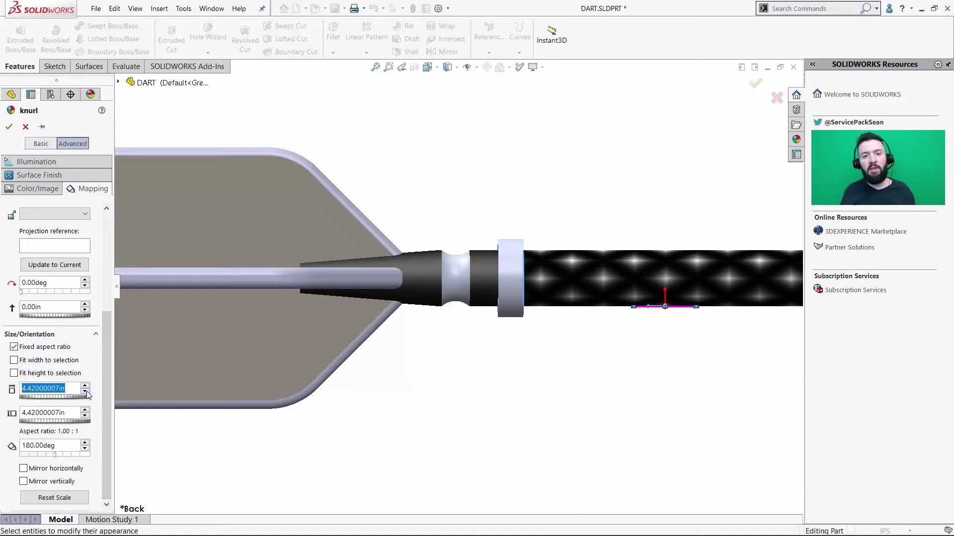
click(11, 130)
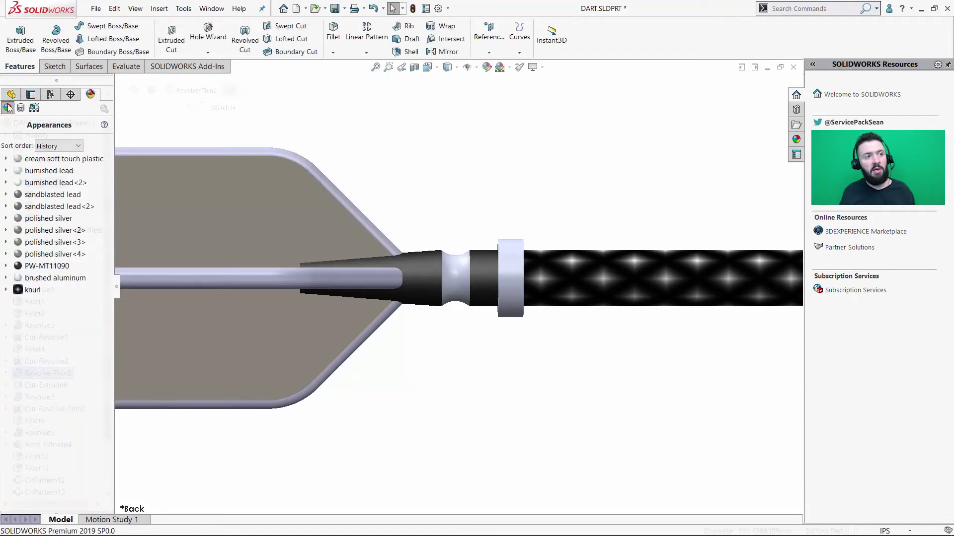
- Apply a 3D Texture to the grip's solid body Split1[1]
click(8, 108)
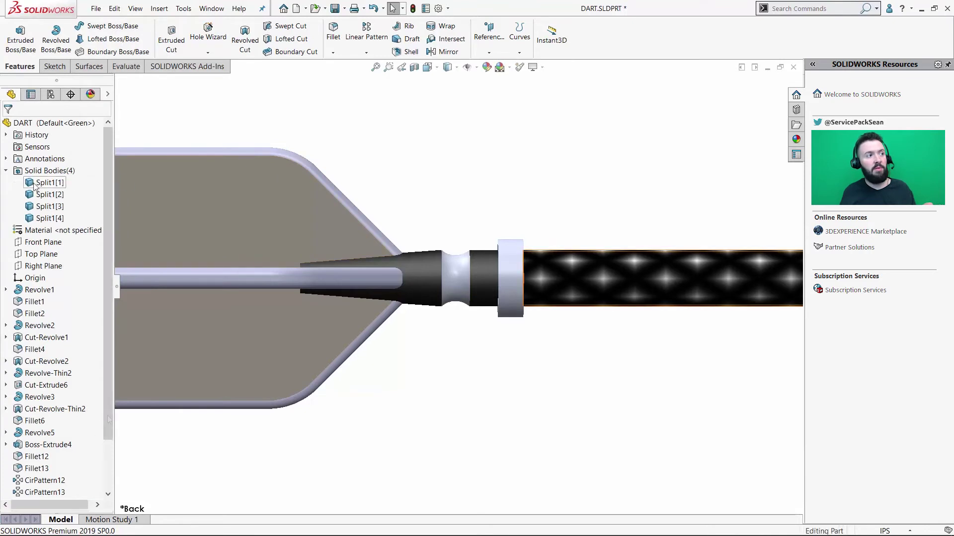
right_click(35, 186)
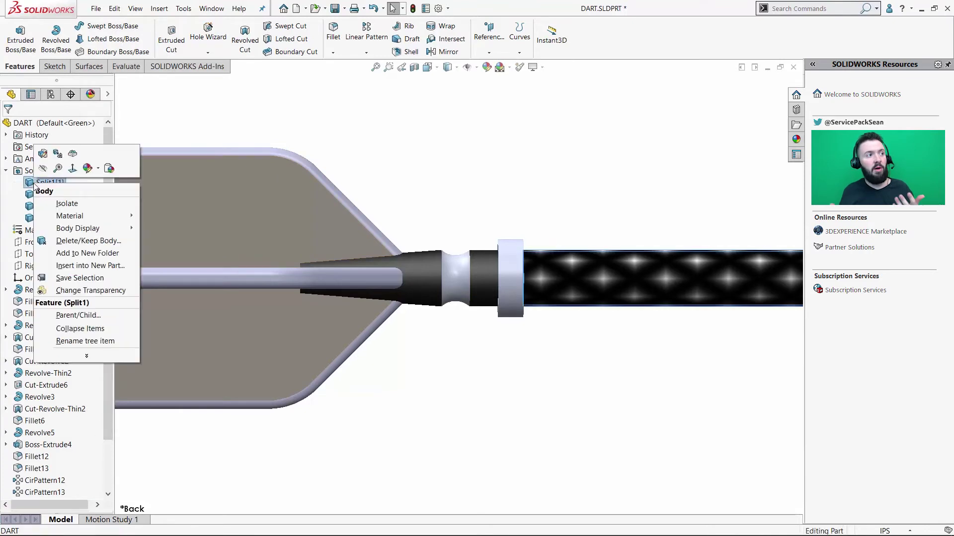
click(73, 154)
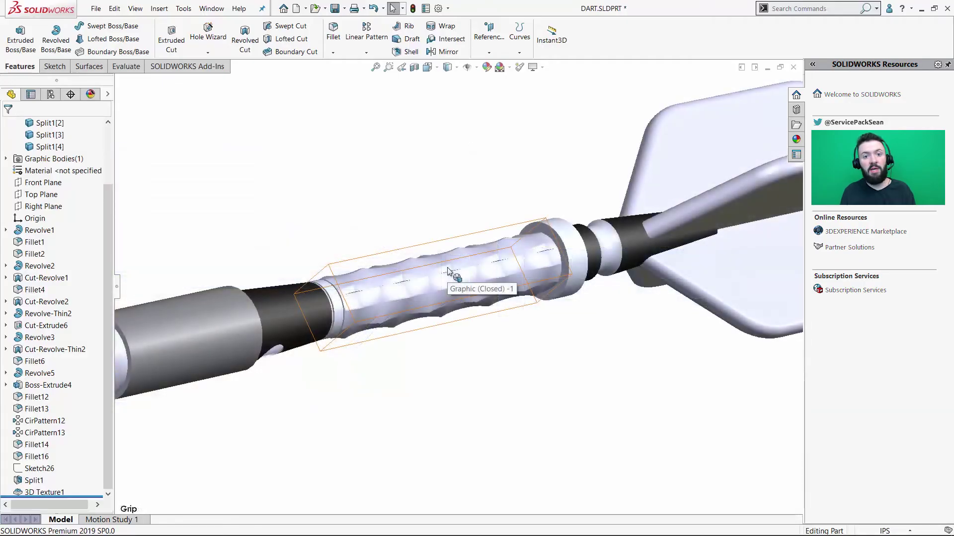
- Convert the grip's textured graphic body to a mesh body
click(447, 271)
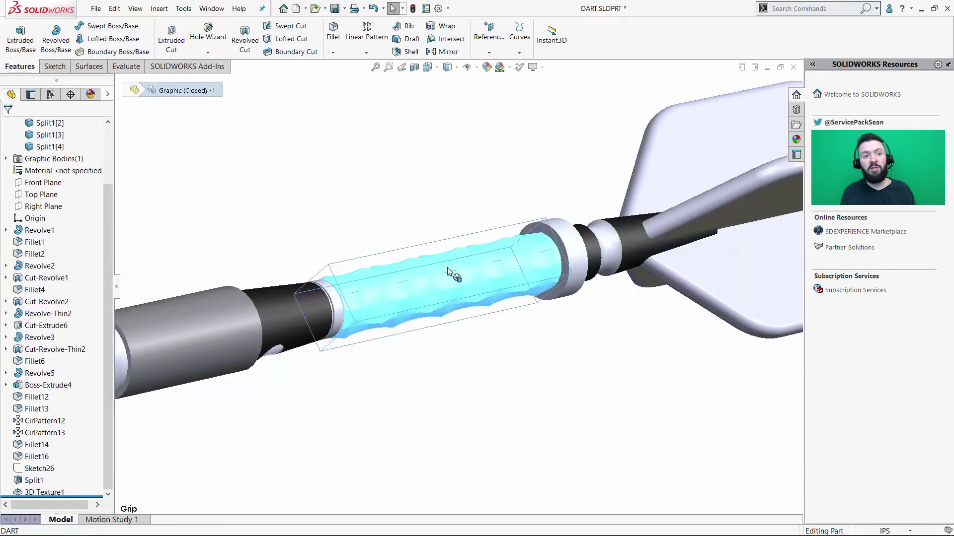
scroll(505, 276, up, 10)
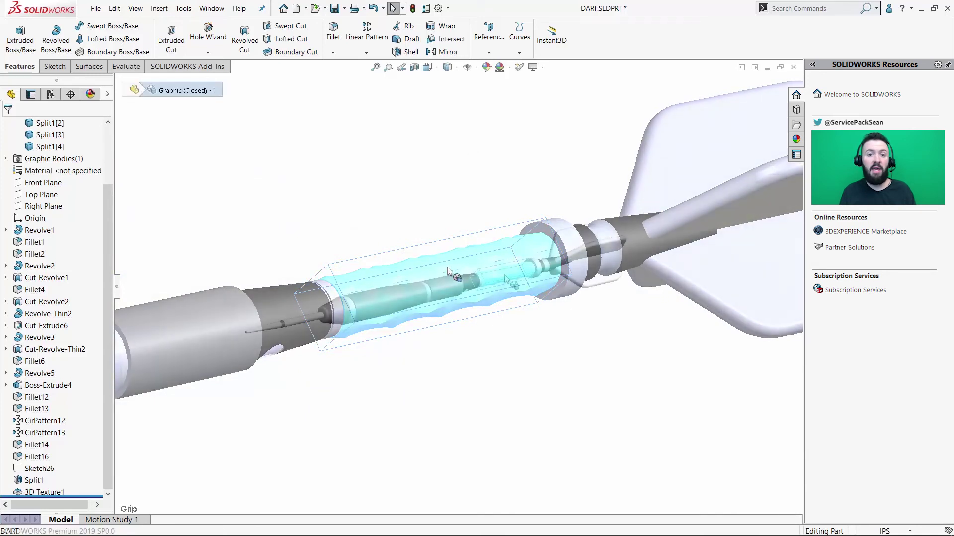
right_click(505, 276)
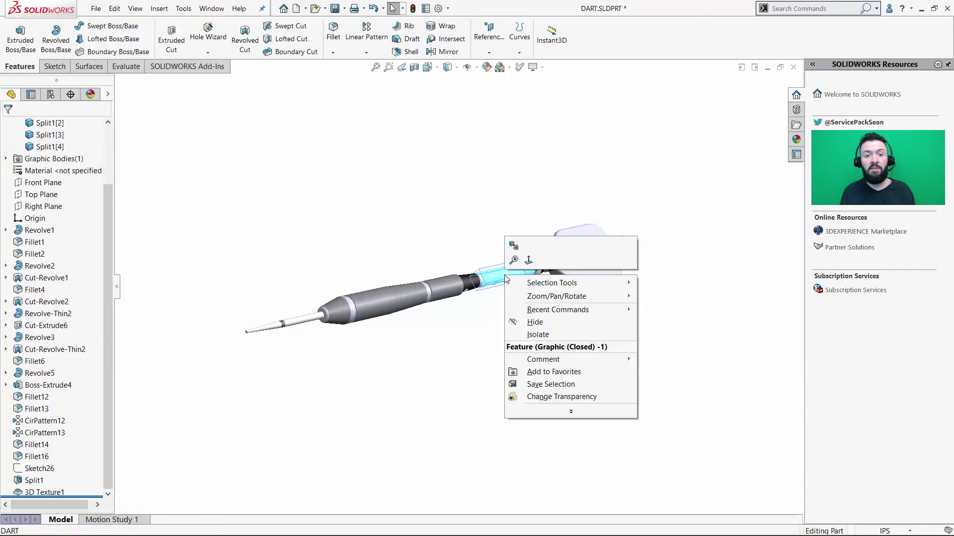
click(513, 245)
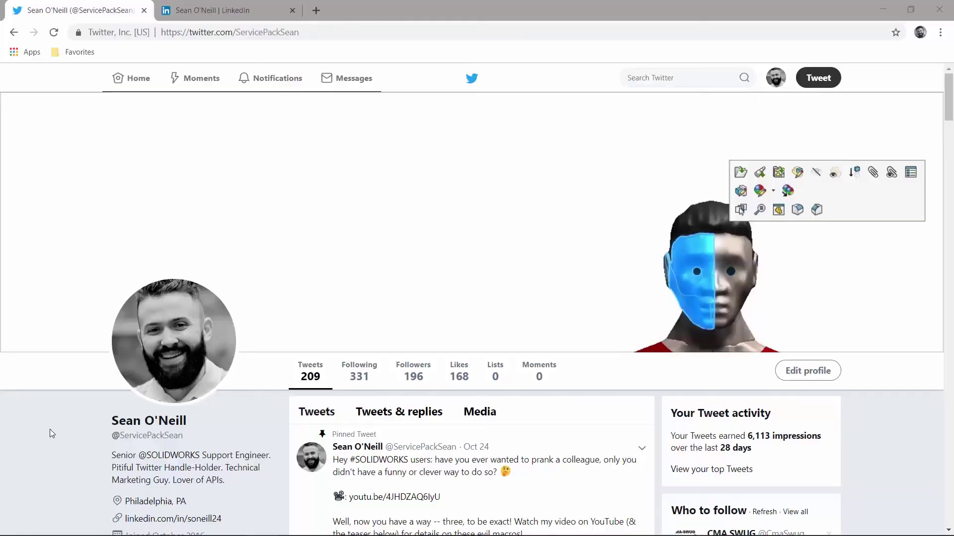
scroll(50, 435, down, 3)
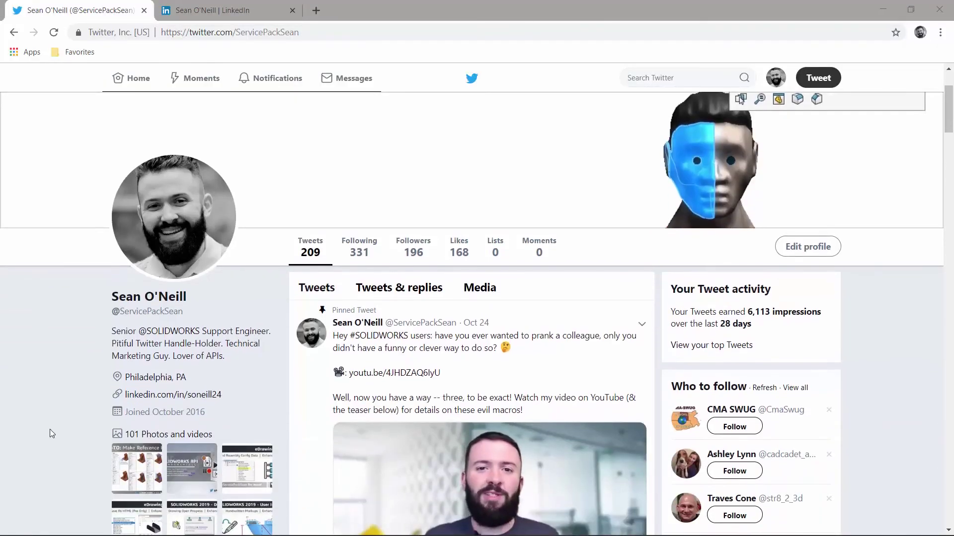